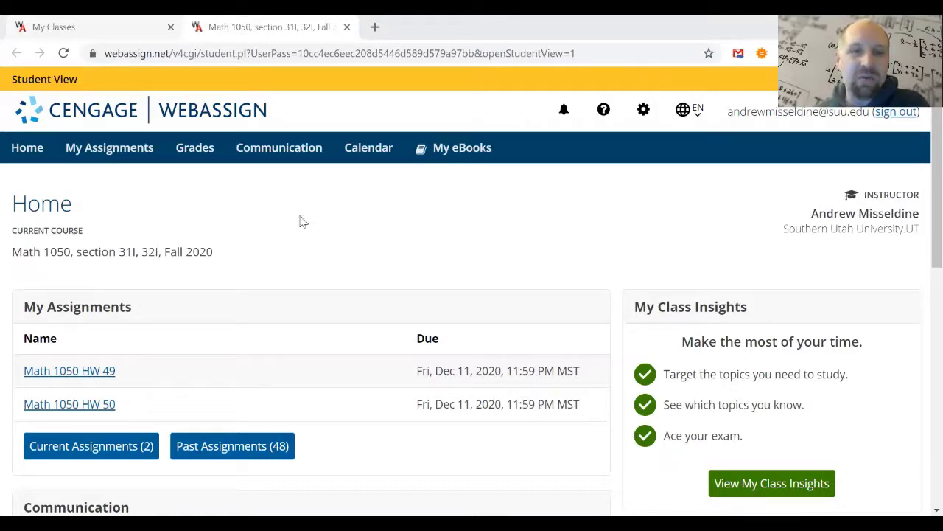
From Past Assignments, start an HW 03 extension request and check the automatic option, which has expired
scroll(298, 220, down, 1)
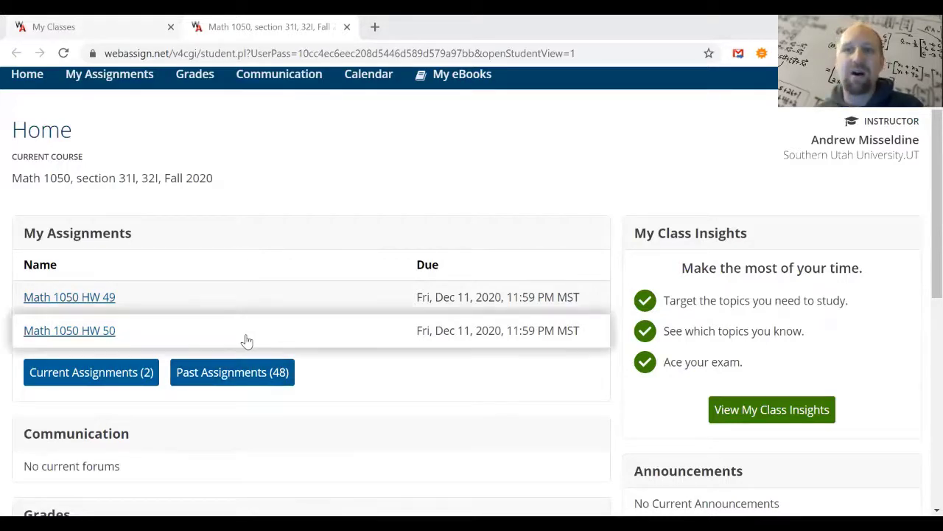
click(264, 378)
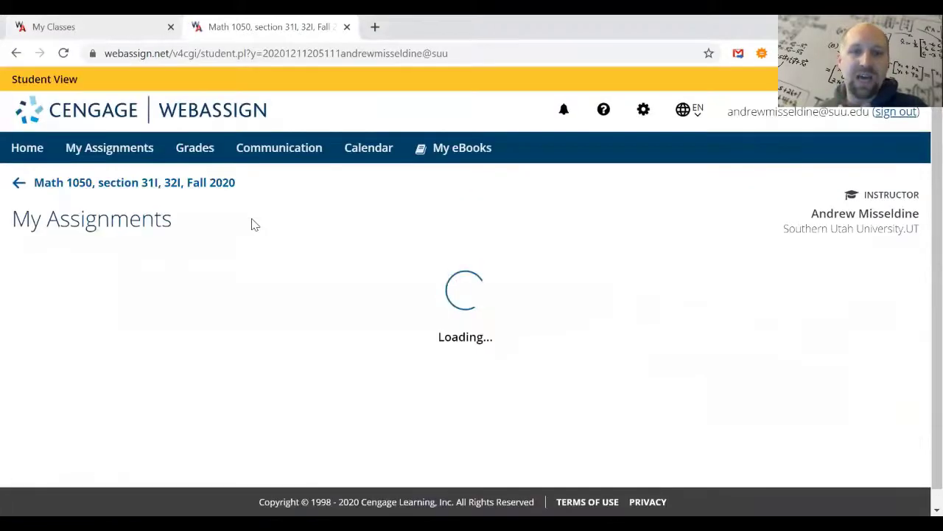
scroll(251, 262, down, 1)
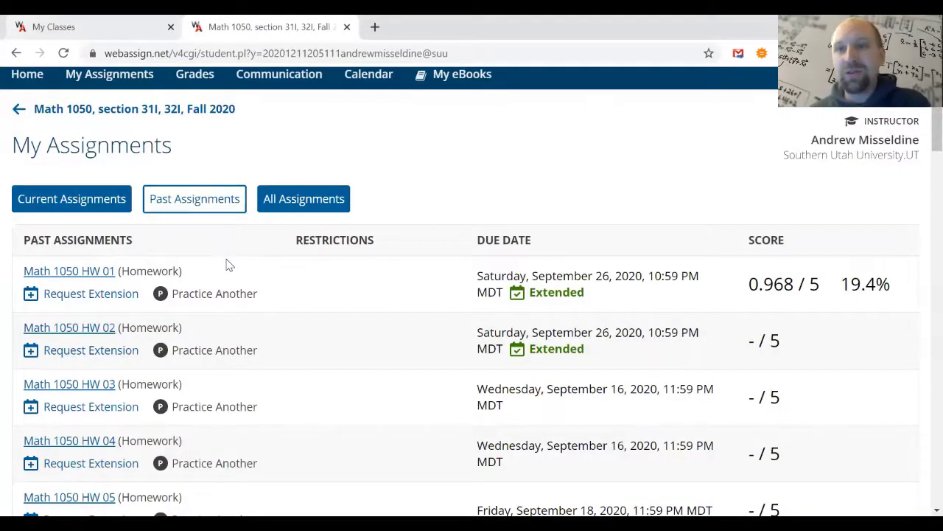
click(103, 411)
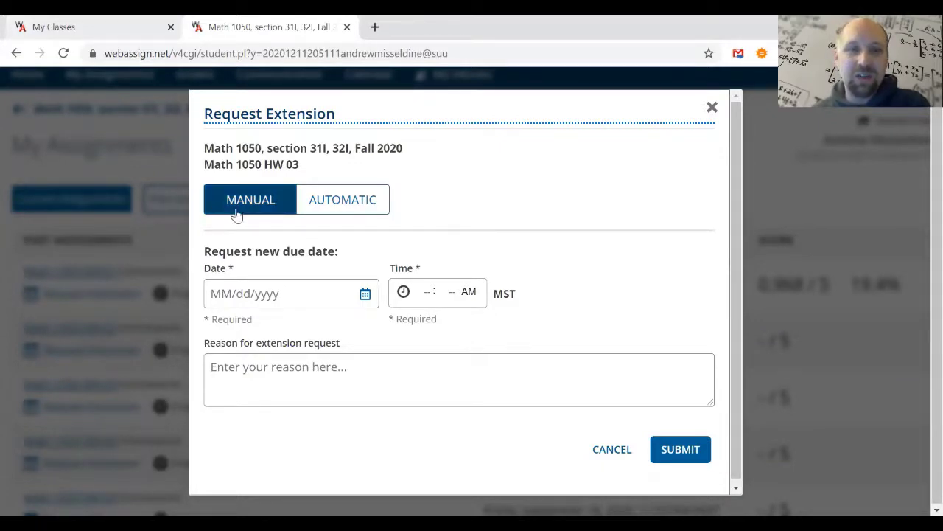
click(351, 214)
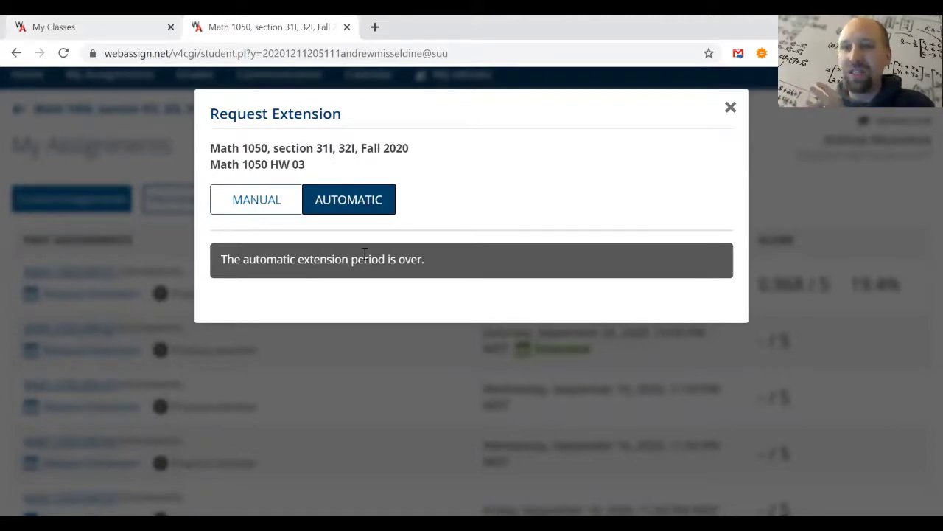
Switch to a manual extension and set the new due date to 12/12/2020, 11:59 PM
click(260, 203)
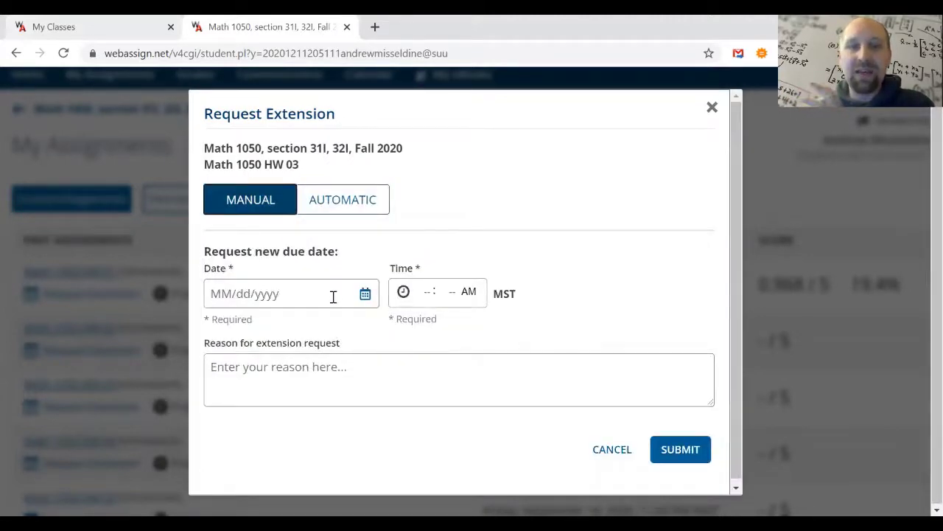
click(344, 294)
click(364, 293)
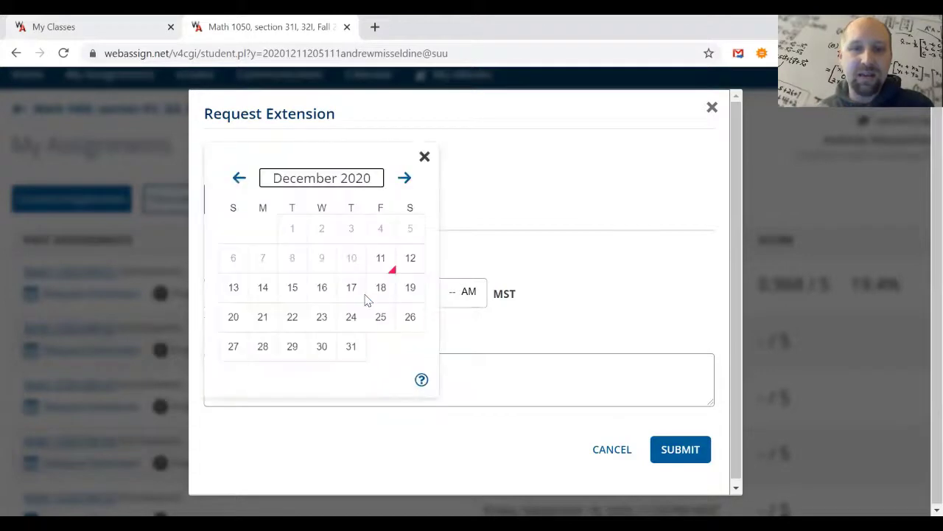
click(410, 257)
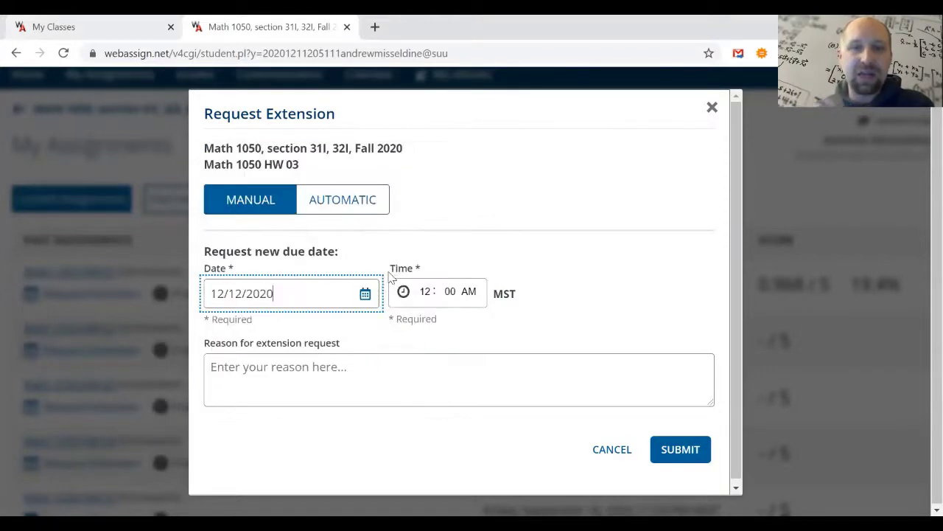
click(425, 291)
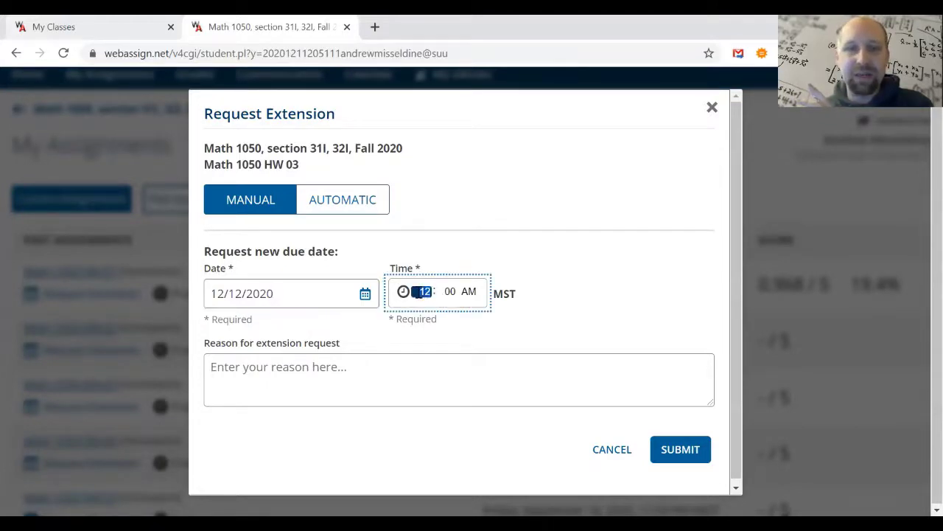
text(11)
click(451, 291)
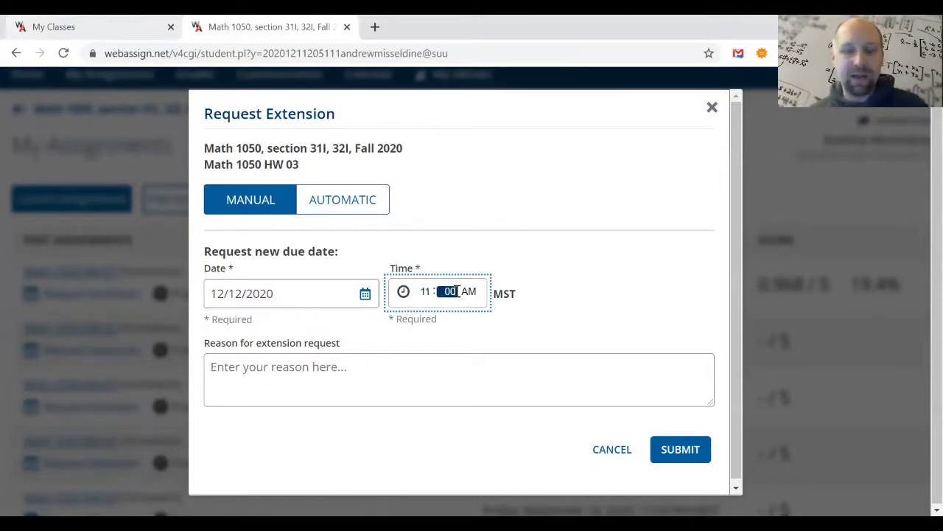
text(59p)
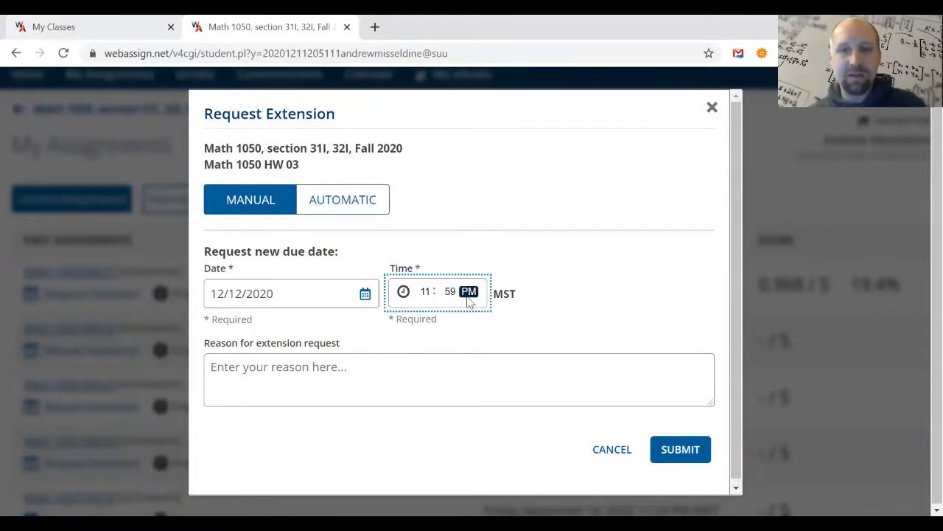
Enter the reason 'I need more time to finish.' and submit the request
click(333, 376)
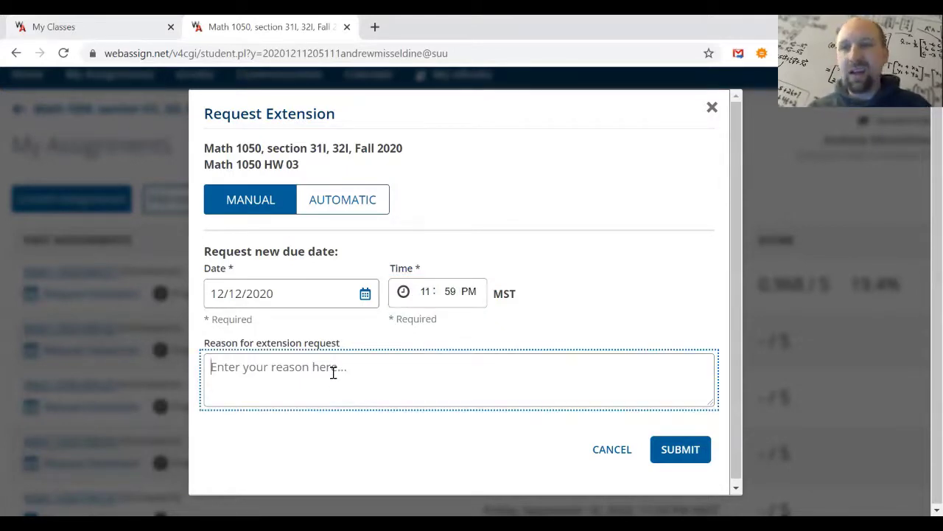
text(I)
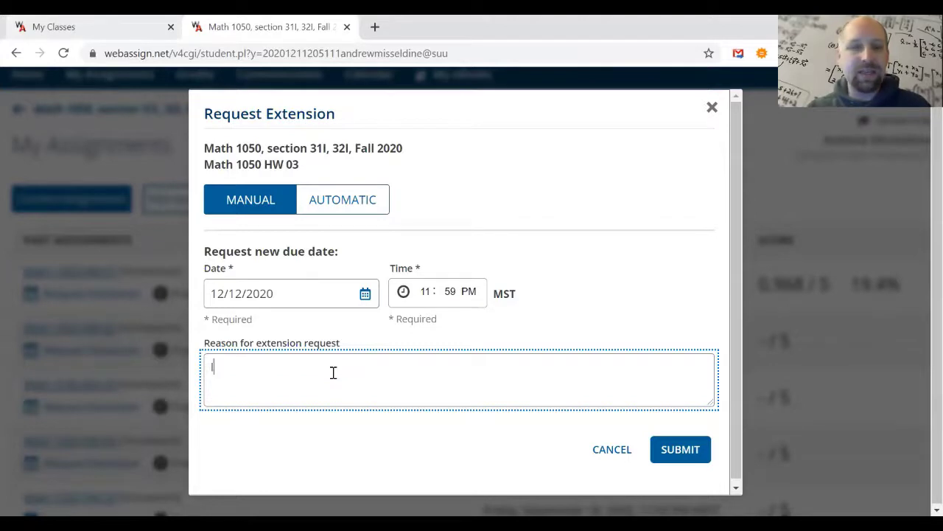
text( need mo)
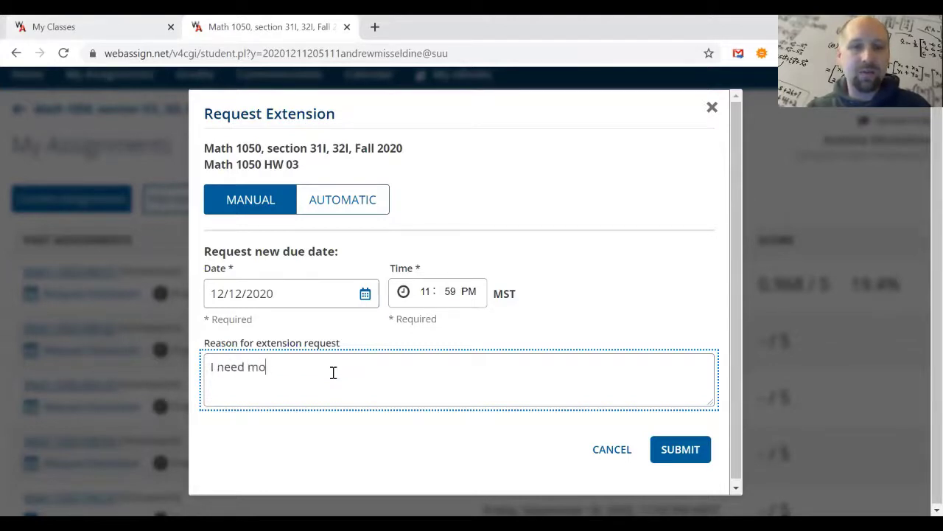
text(re time to finish.)
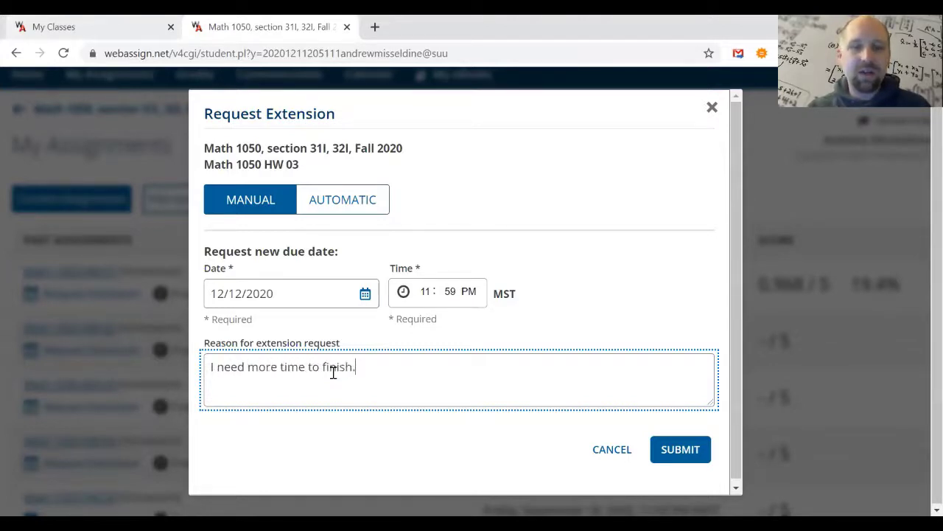
click(680, 441)
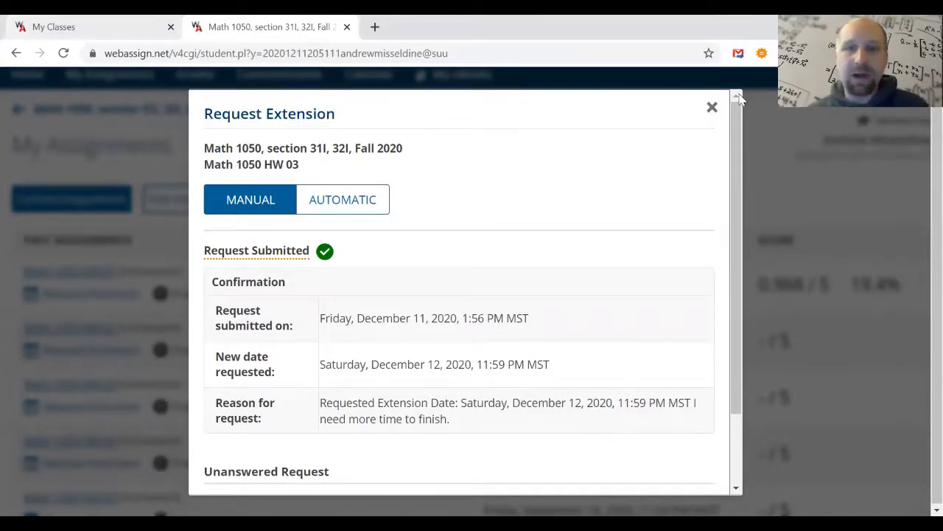
Dismiss the HW 03 confirmation, then begin an HW 48 extension request from the list's bottom
click(707, 112)
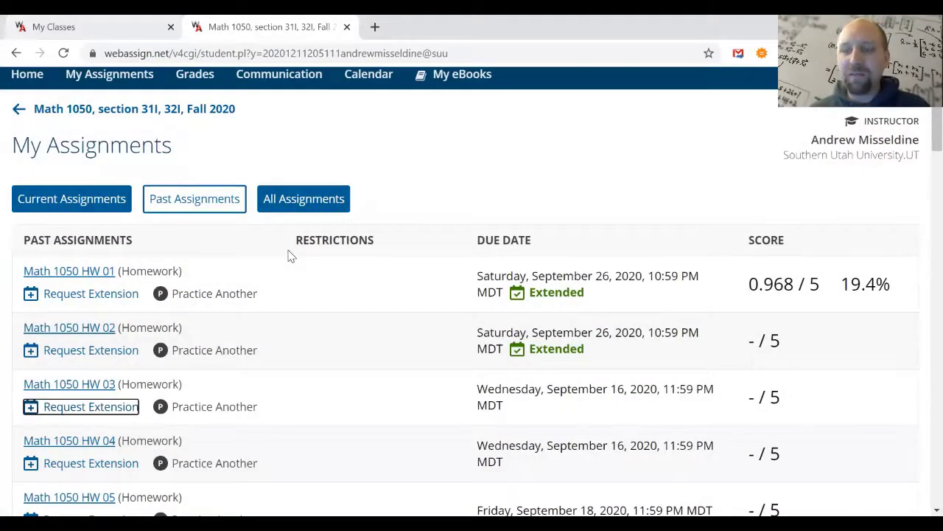
scroll(289, 255, down, 5)
scroll(289, 255, down, 14)
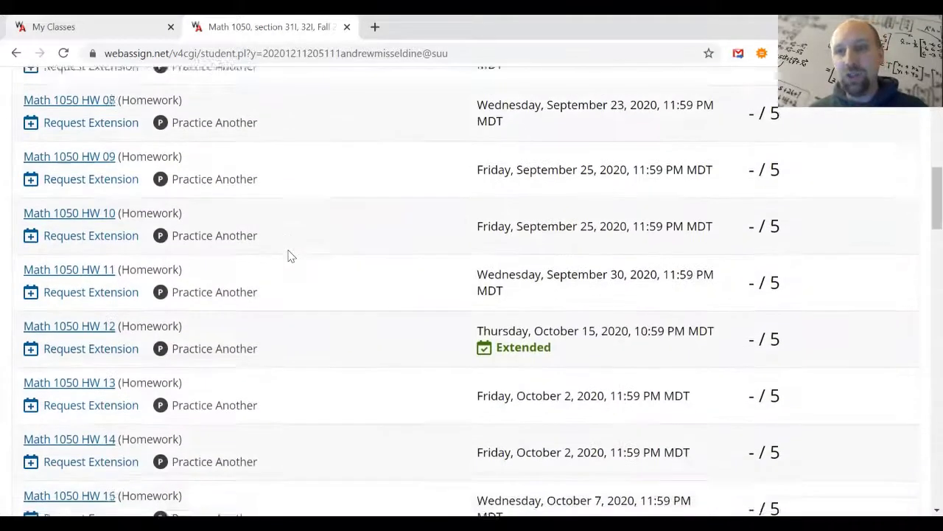
scroll(289, 255, down, 16)
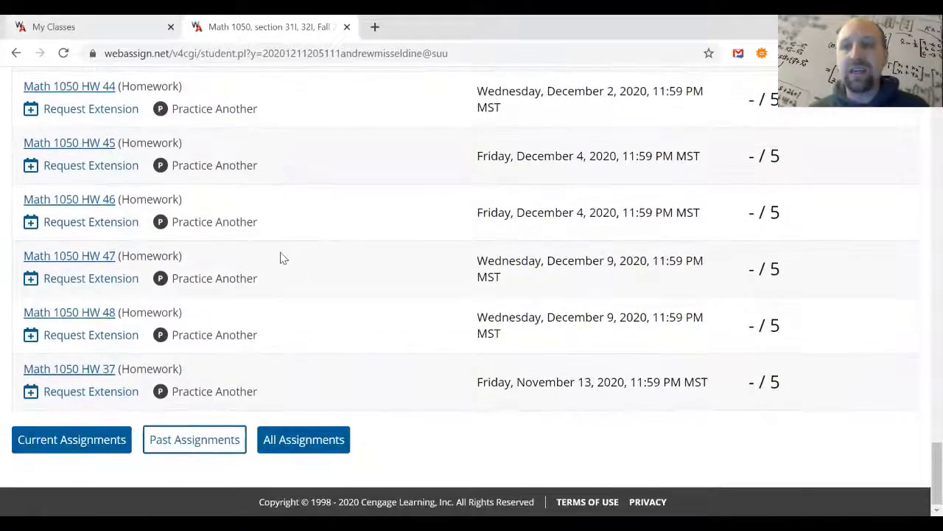
click(88, 333)
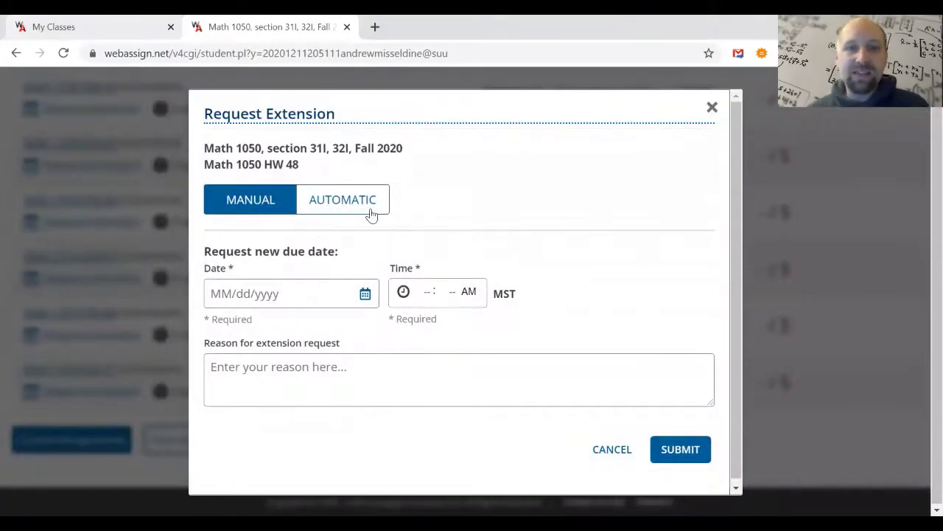
Accept HW 48's automatic extension to Thursday, December 24, 2020, 10:59 PM MST
click(371, 213)
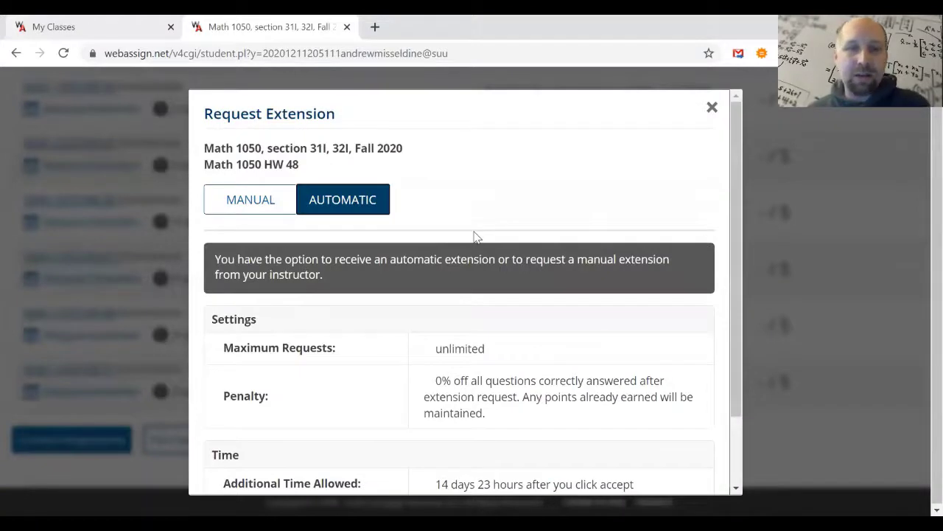
scroll(472, 238, down, 2)
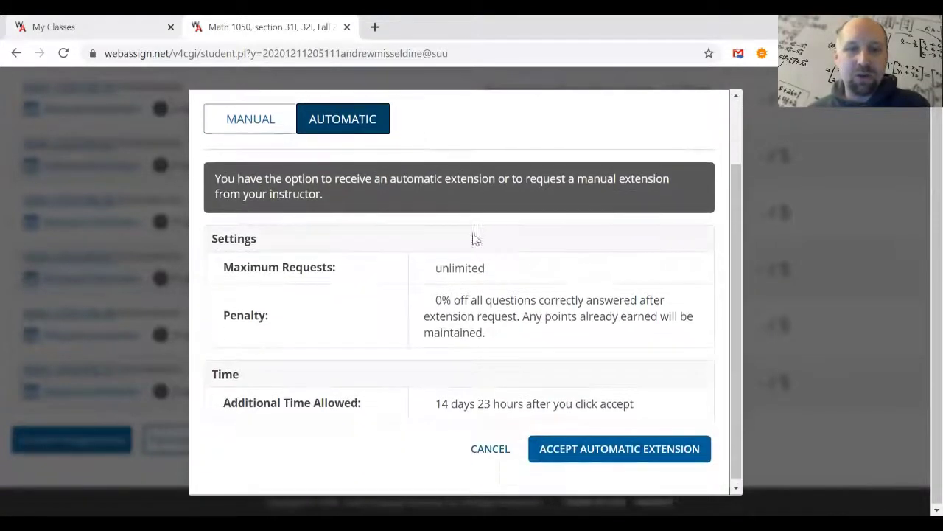
click(653, 443)
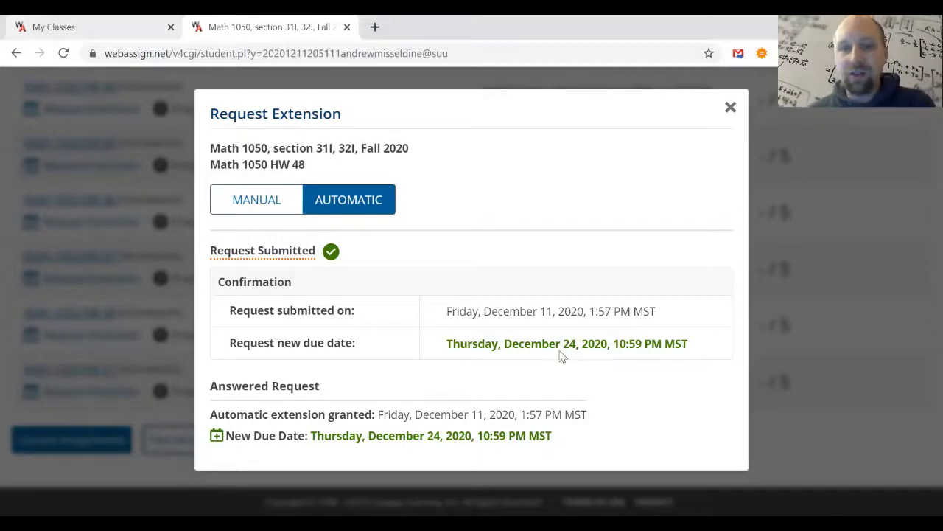
click(731, 107)
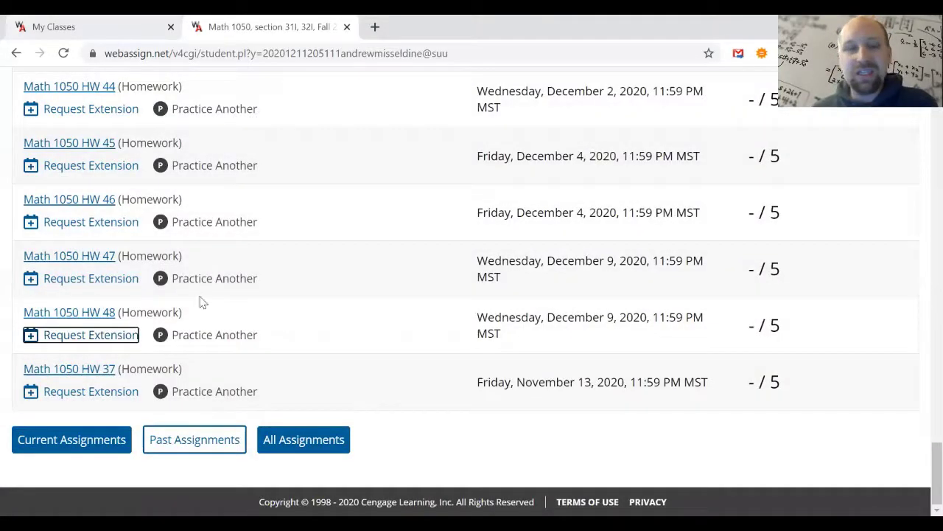
Open HW 47 and request an extension for it
click(84, 257)
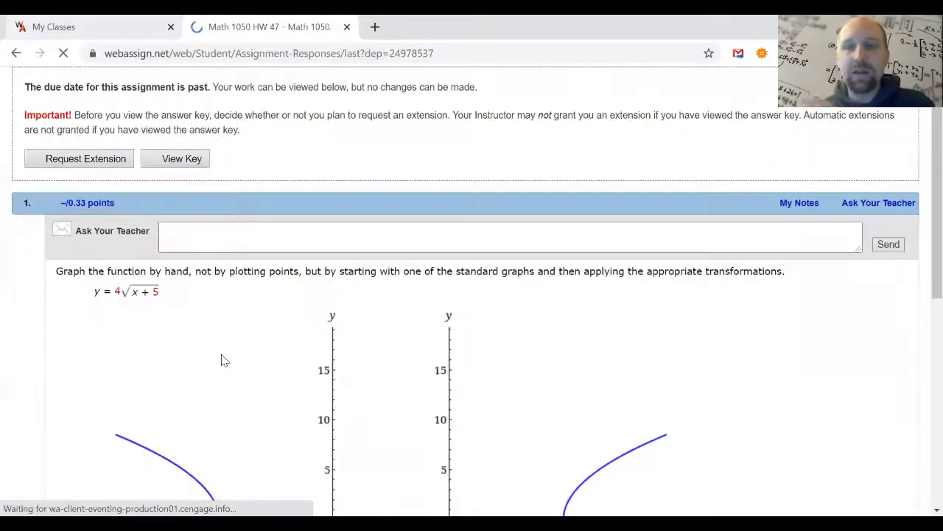
scroll(263, 274, down, 4)
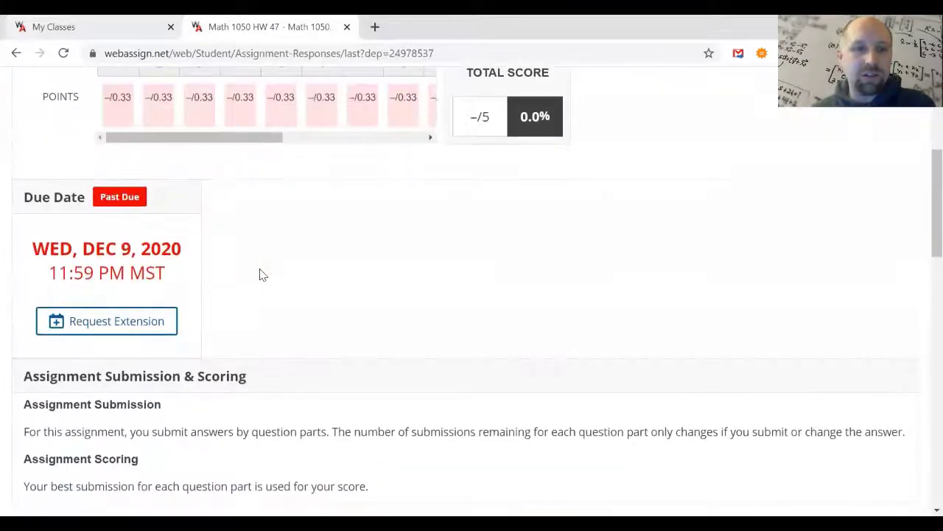
click(140, 310)
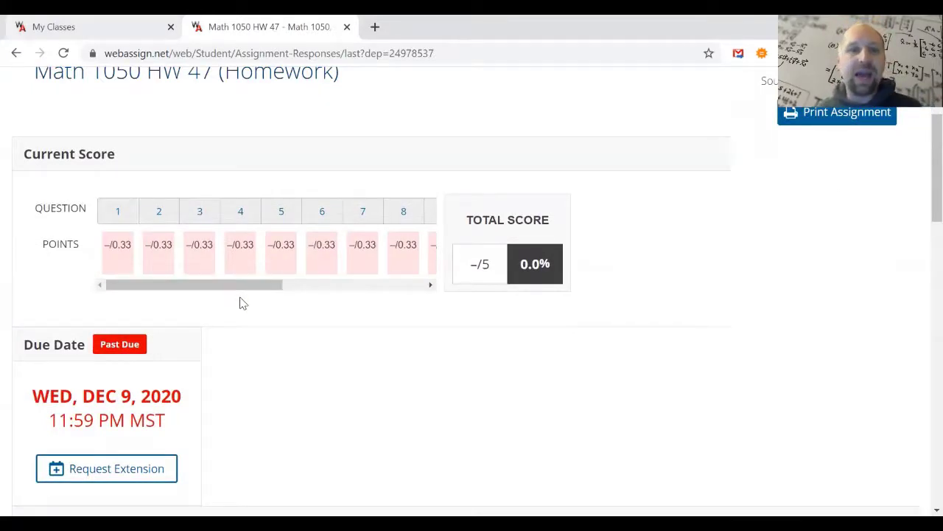
Review question 1's graphed answers and request a new practice version of it
scroll(243, 304, down, 7)
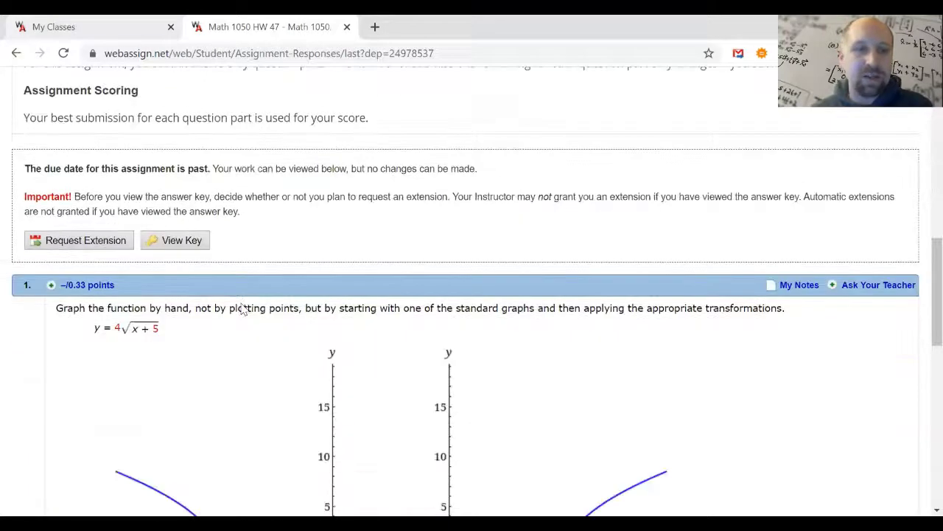
scroll(244, 308, down, 10)
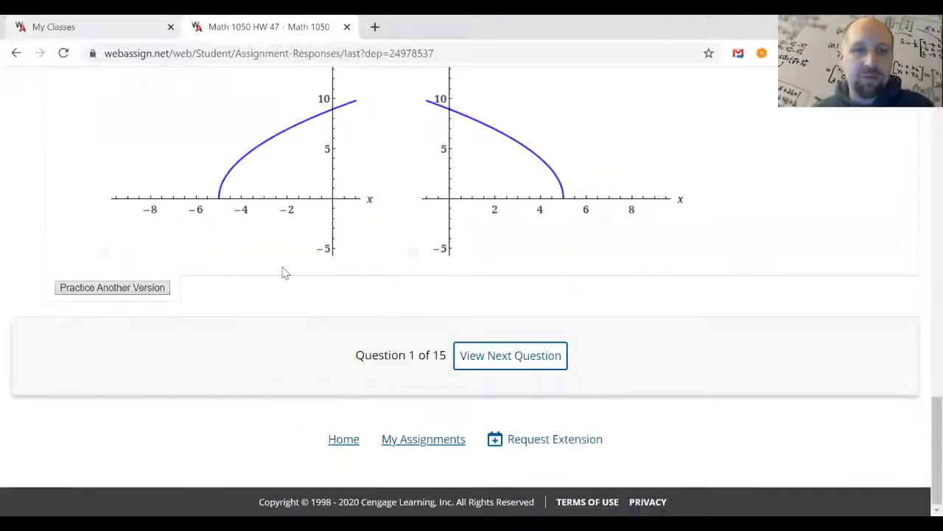
scroll(152, 293, up, 4)
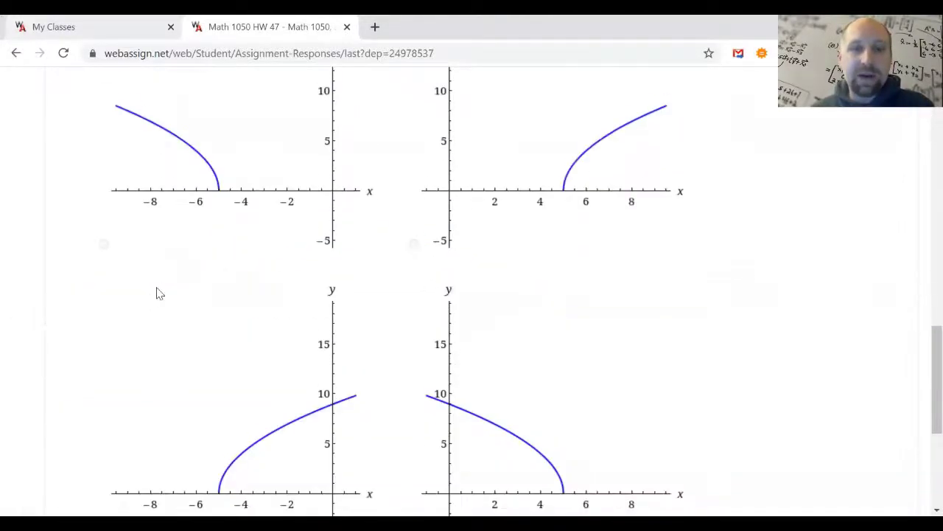
scroll(157, 292, up, 3)
scroll(157, 292, down, 6)
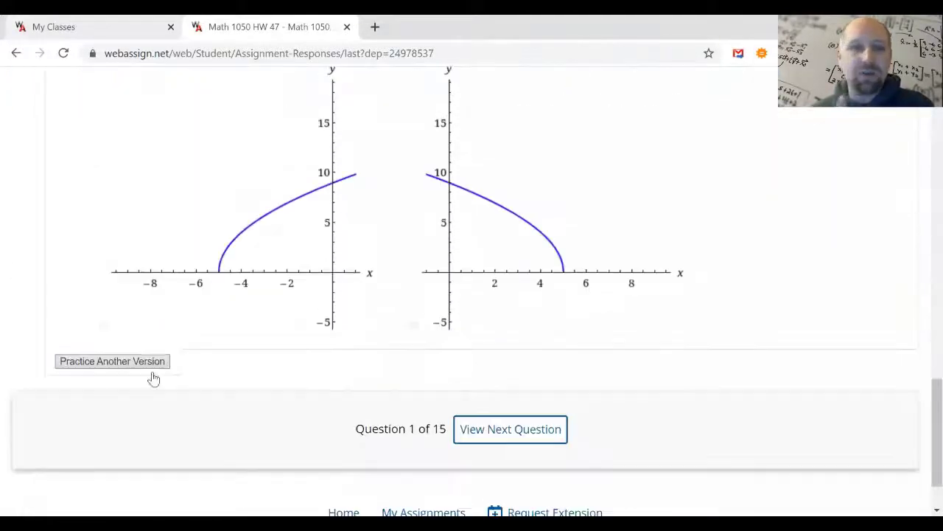
scroll(147, 365, up, 8)
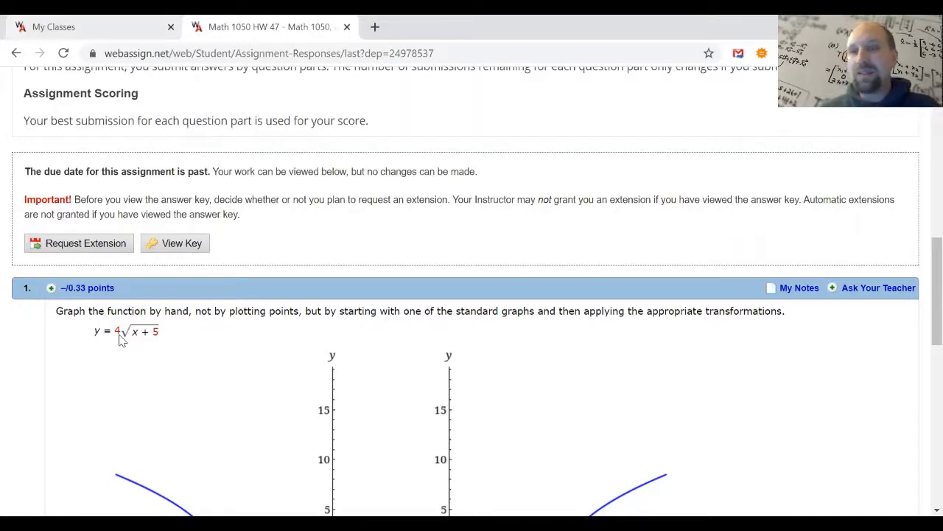
scroll(177, 271, down, 8)
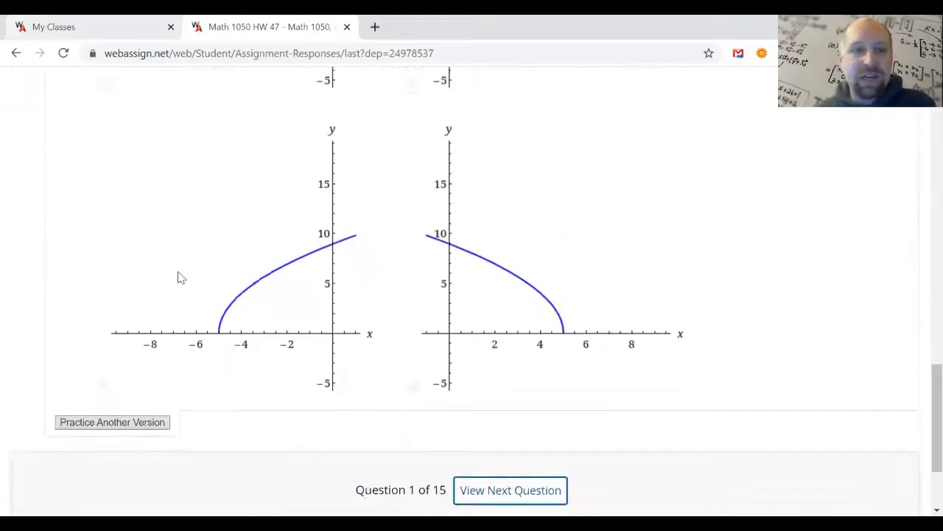
click(123, 290)
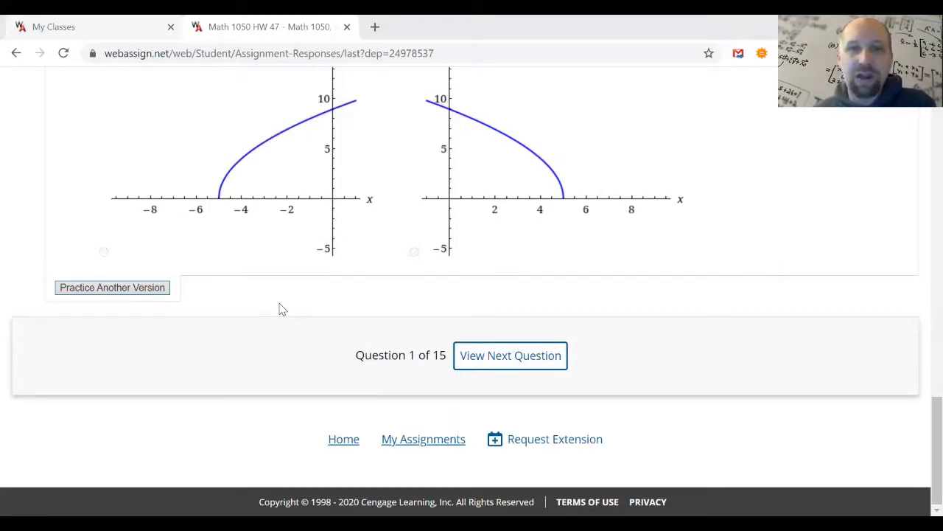
Advance to question 2 of HW 47 and look it over
click(509, 354)
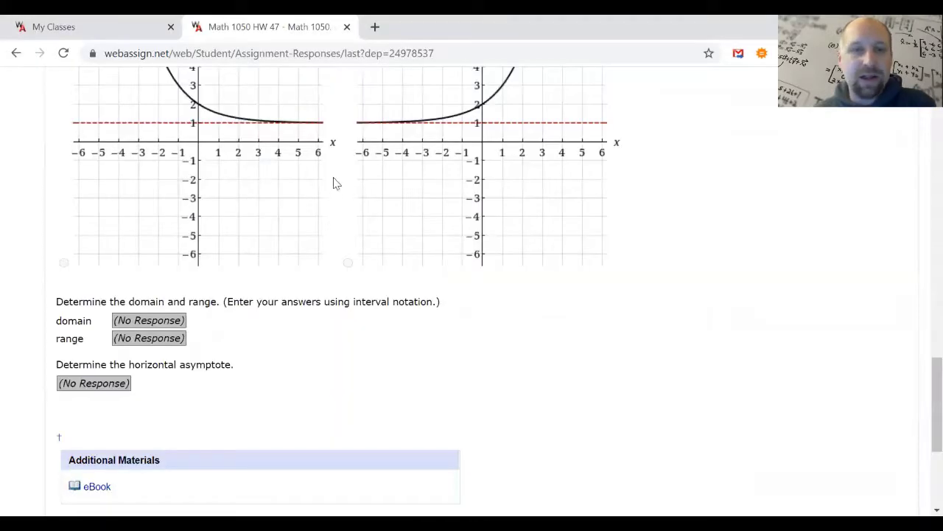
scroll(336, 188, up, 10)
scroll(278, 269, down, 2)
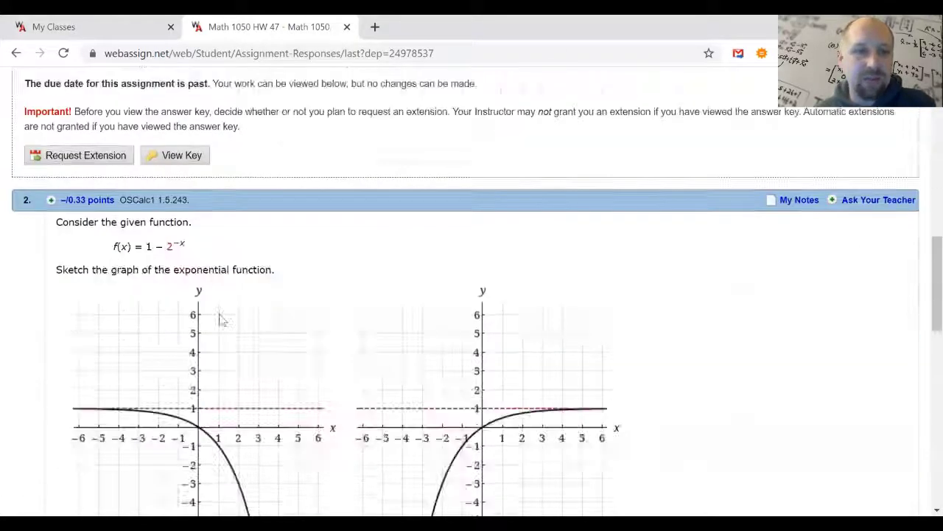
scroll(222, 317, down, 7)
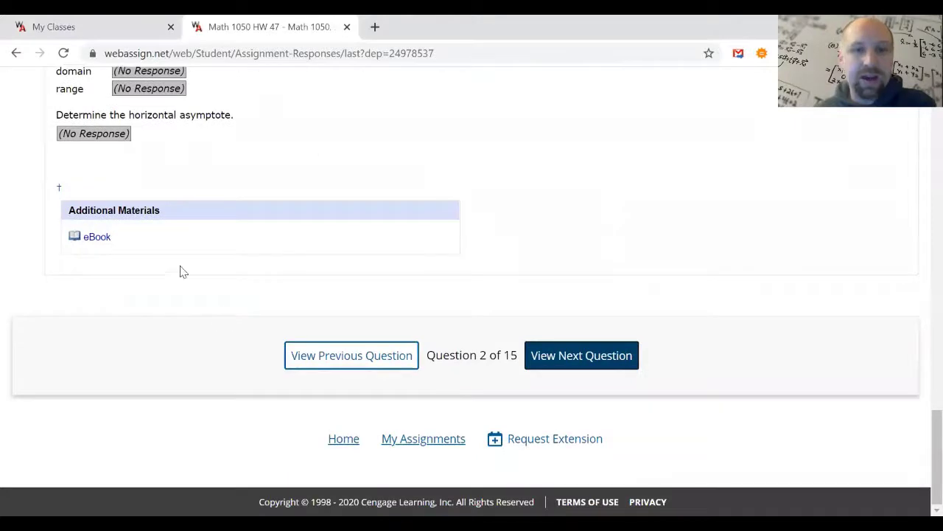
scroll(249, 169, up, 1)
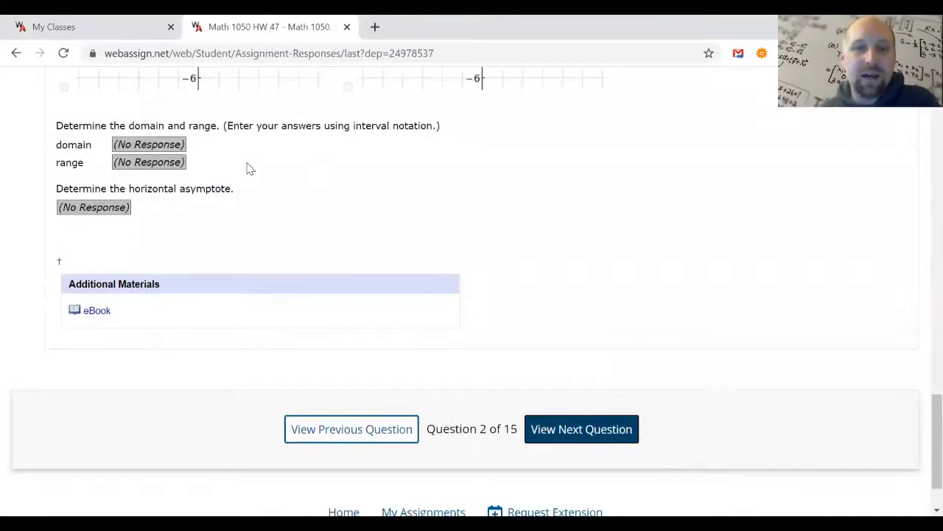
scroll(251, 180, up, 10)
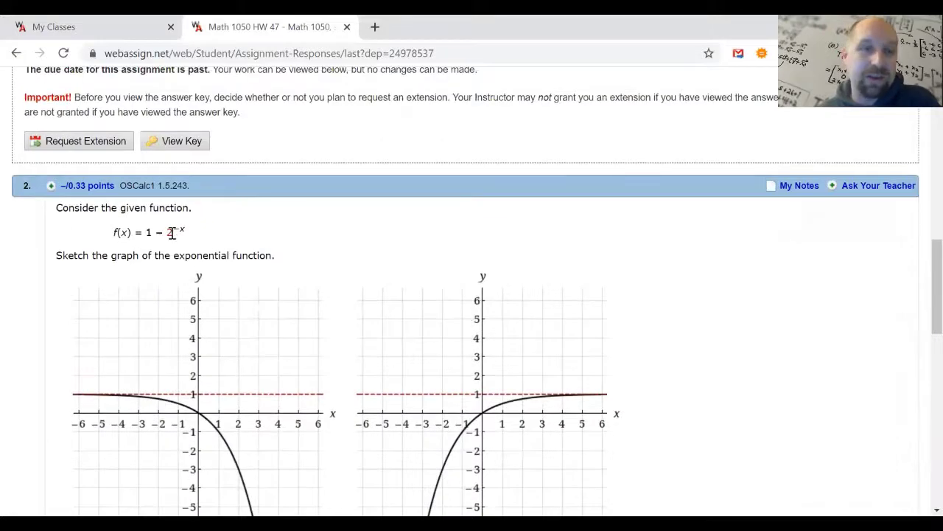
scroll(171, 233, down, 10)
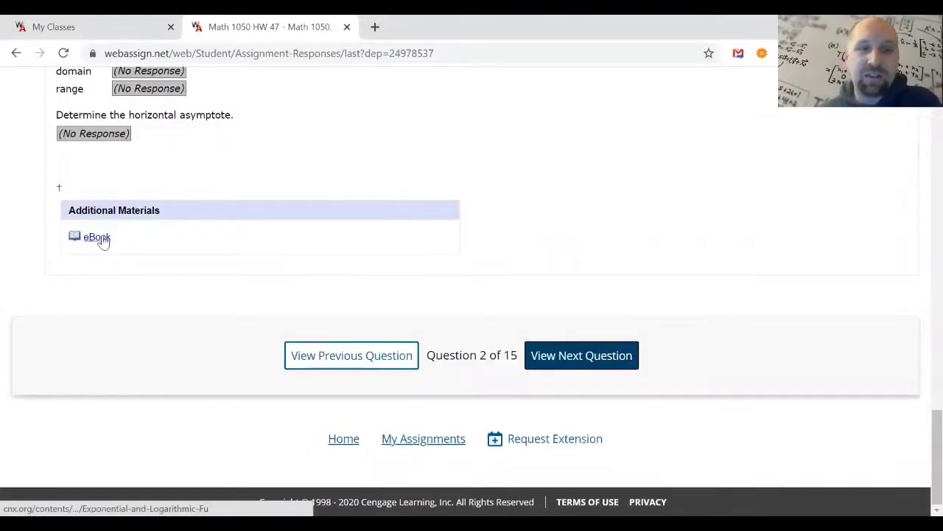
Step forward through questions 3 to 8, the f(x) = ⁶√(−x) − 5 graphing problem
click(567, 362)
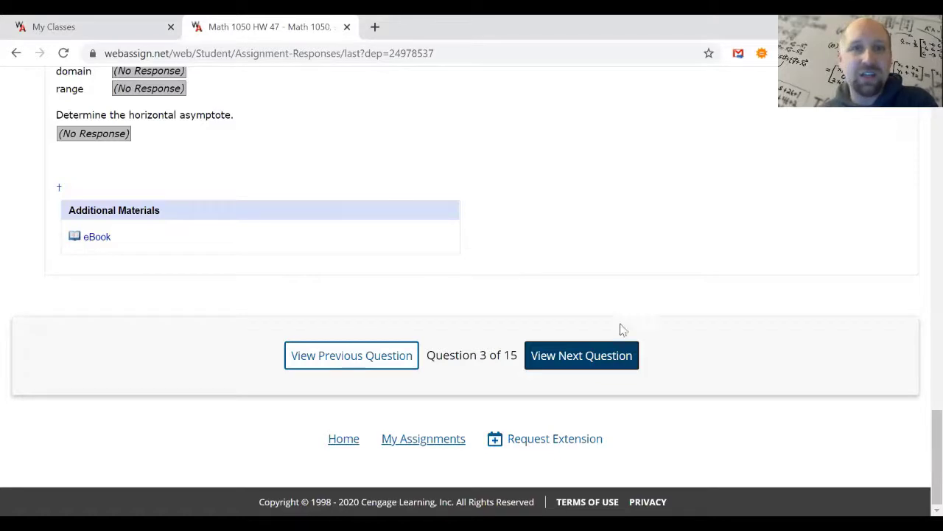
click(585, 359)
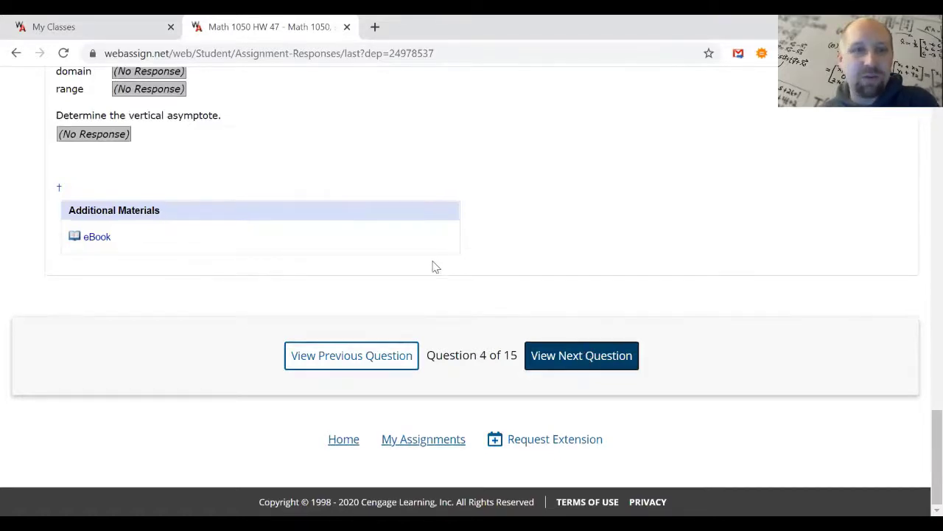
click(591, 361)
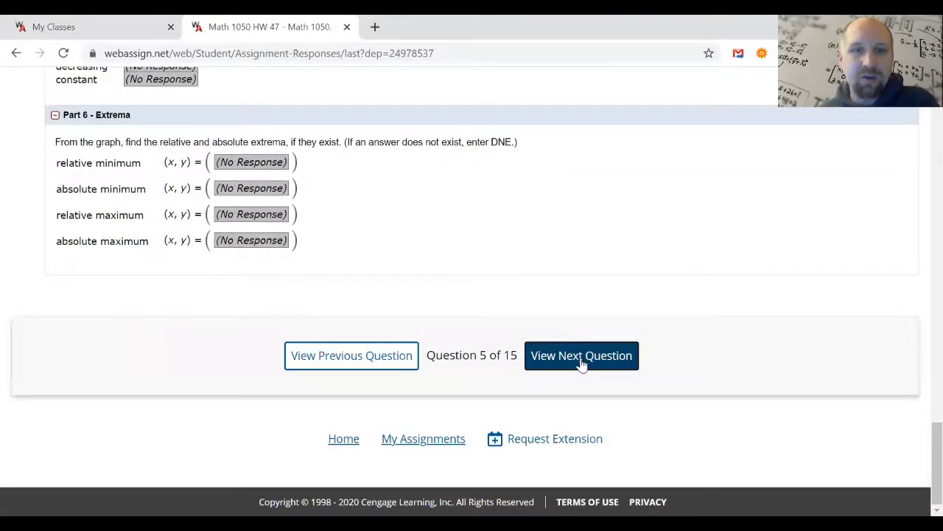
click(581, 362)
click(582, 363)
click(582, 362)
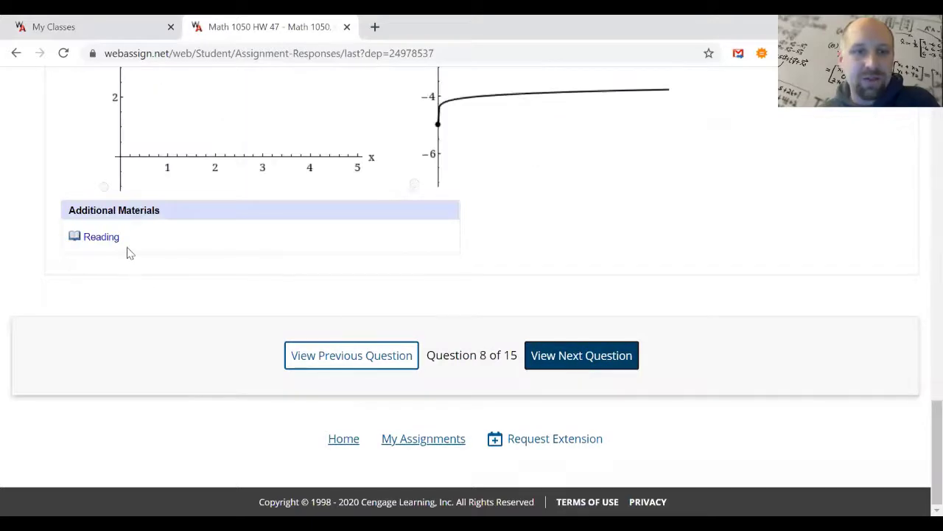
scroll(408, 267, up, 15)
scroll(346, 263, down, 3)
scroll(349, 263, down, 2)
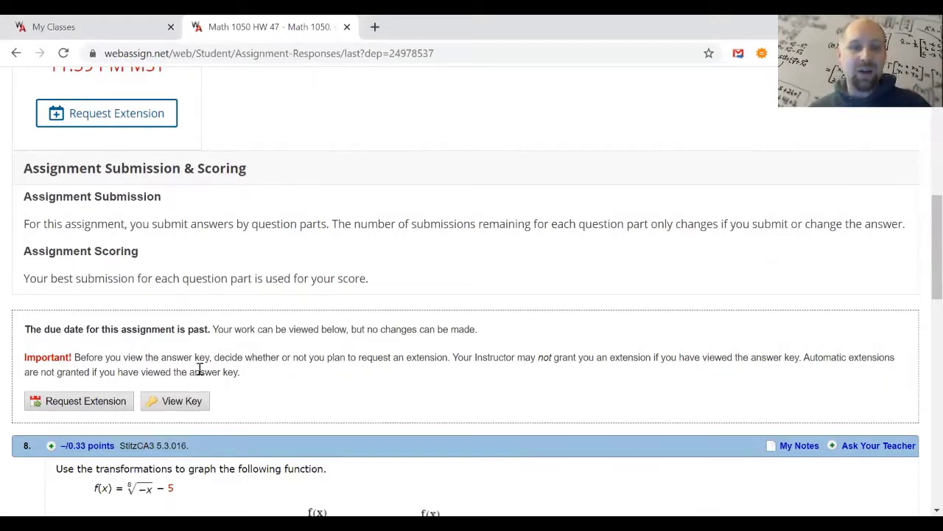
Open the HW 47 answer key and review question 8's marked correct graph
click(184, 402)
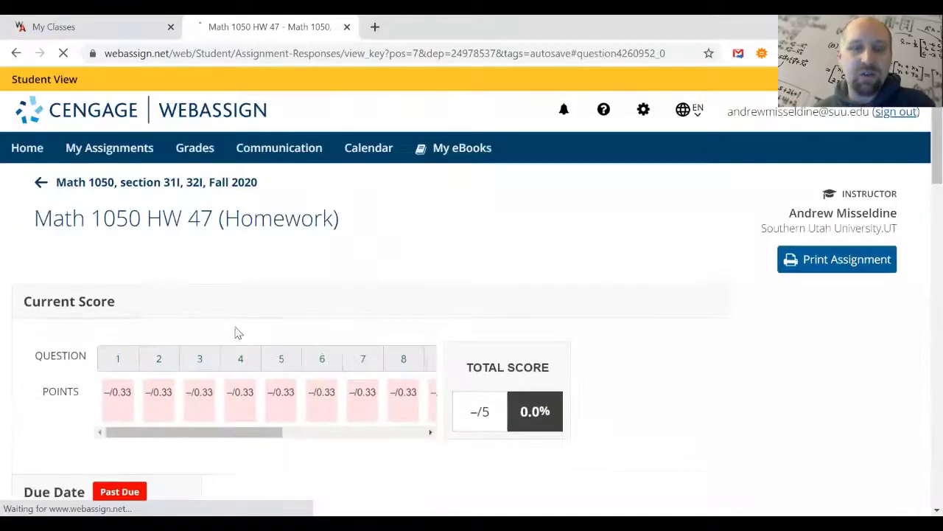
scroll(239, 332, down, 8)
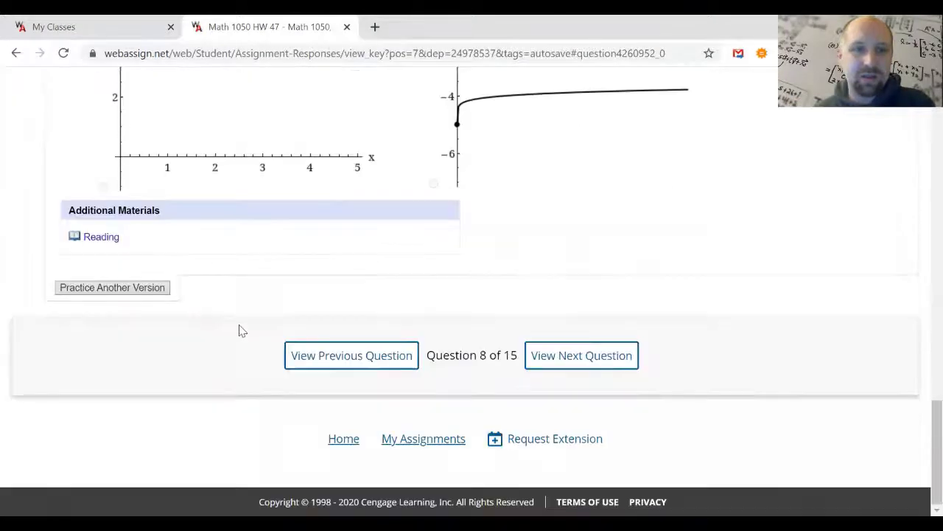
scroll(239, 330, up, 10)
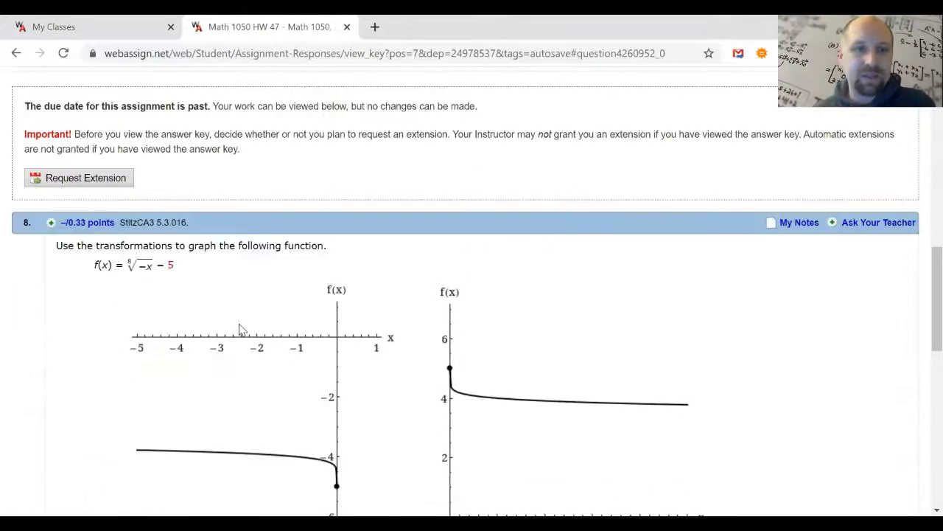
scroll(238, 328, down, 5)
scroll(225, 327, up, 1)
scroll(225, 327, up, 2)
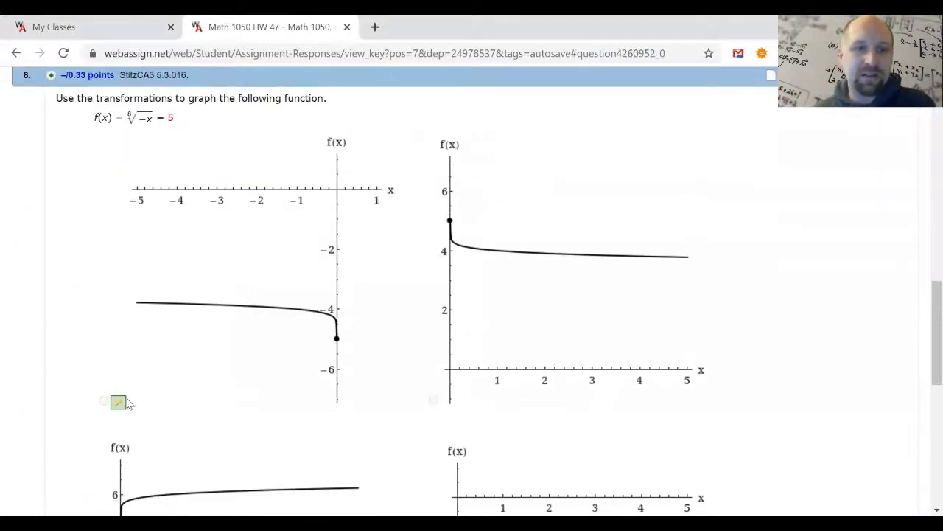
scroll(375, 385, down, 7)
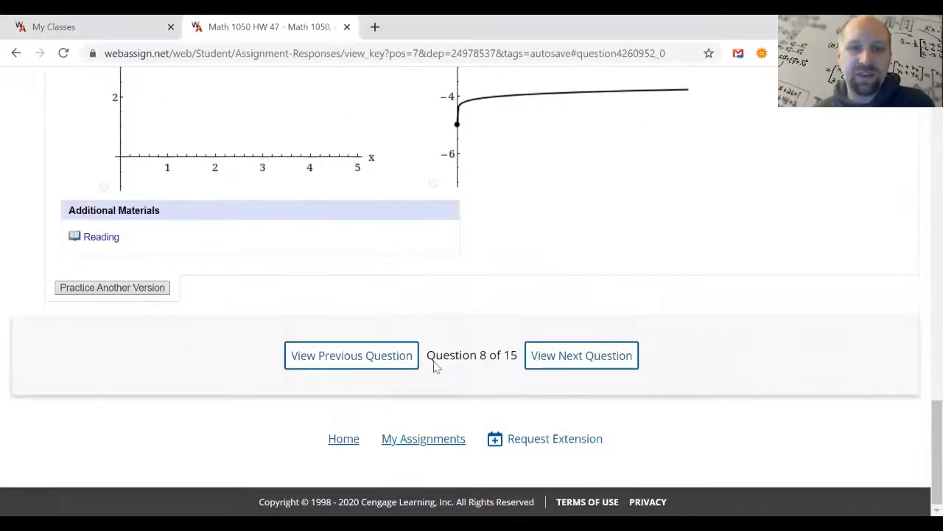
scroll(440, 343, up, 12)
scroll(167, 225, up, 4)
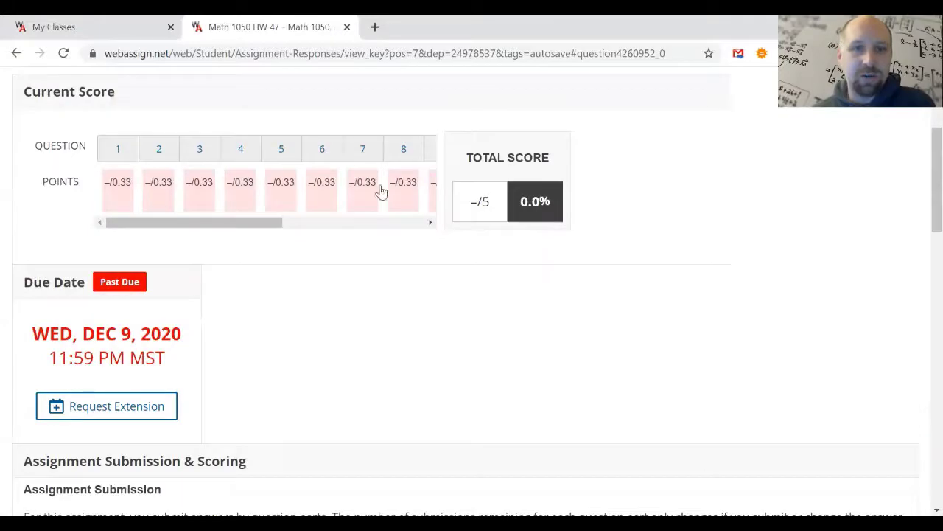
drag(261, 221, 418, 225)
Jump to question 14 and open its solution PDF giving the domain (−∞, ∞)
click(374, 151)
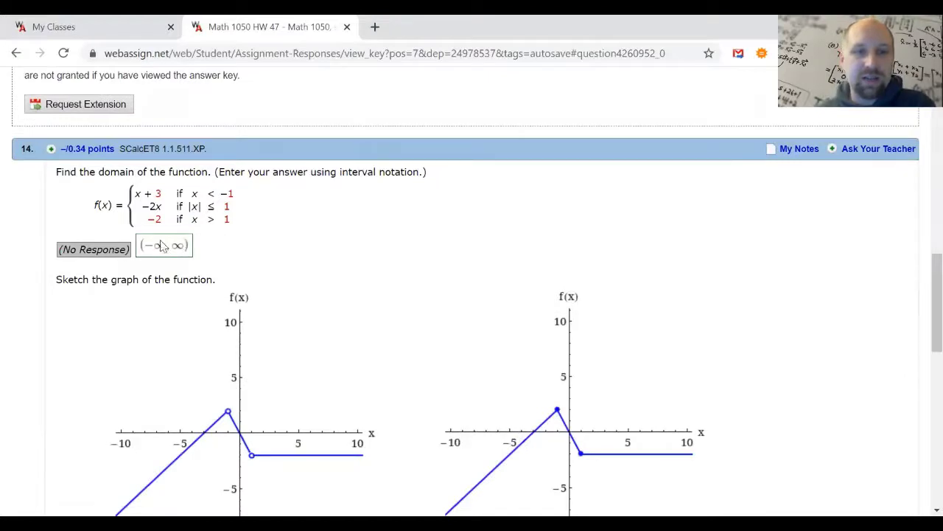
scroll(207, 249, down, 5)
scroll(318, 251, down, 3)
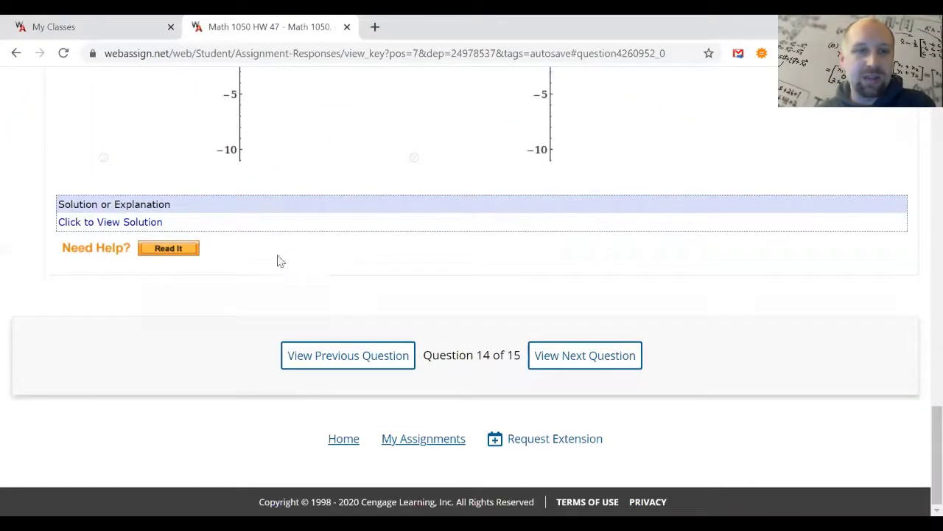
click(133, 222)
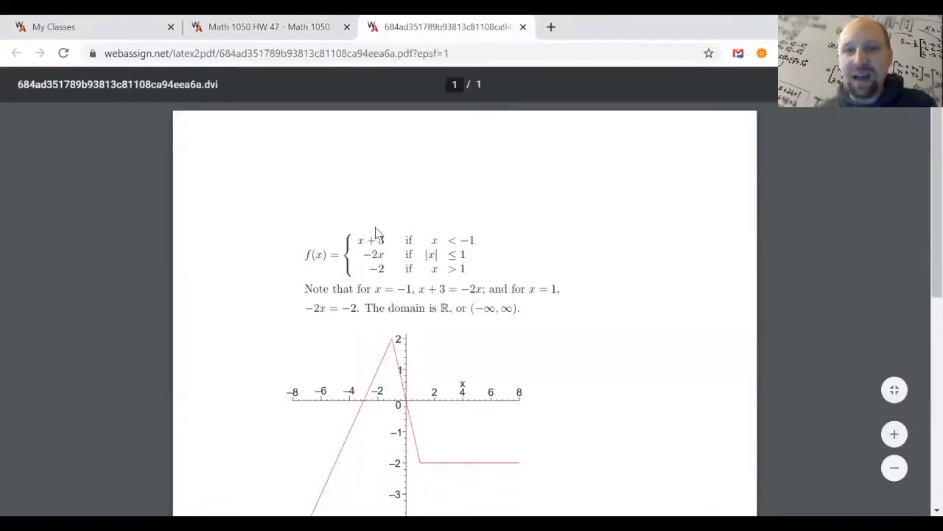
scroll(398, 214, down, 4)
scroll(404, 201, down, 2)
scroll(403, 204, up, 6)
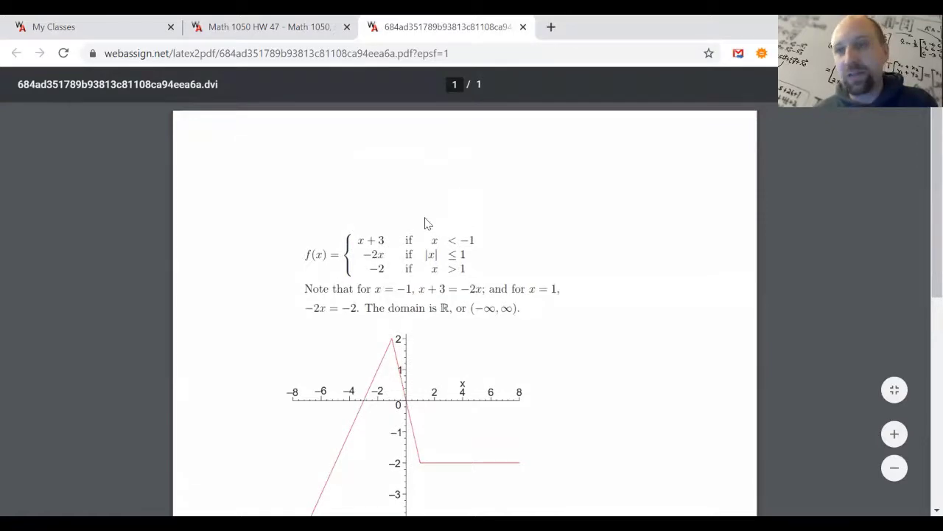
Switch back to the Math 1050 HW 47 tab and view question 14's keyed domain (−∞, ∞)
click(258, 26)
scroll(350, 204, up, 10)
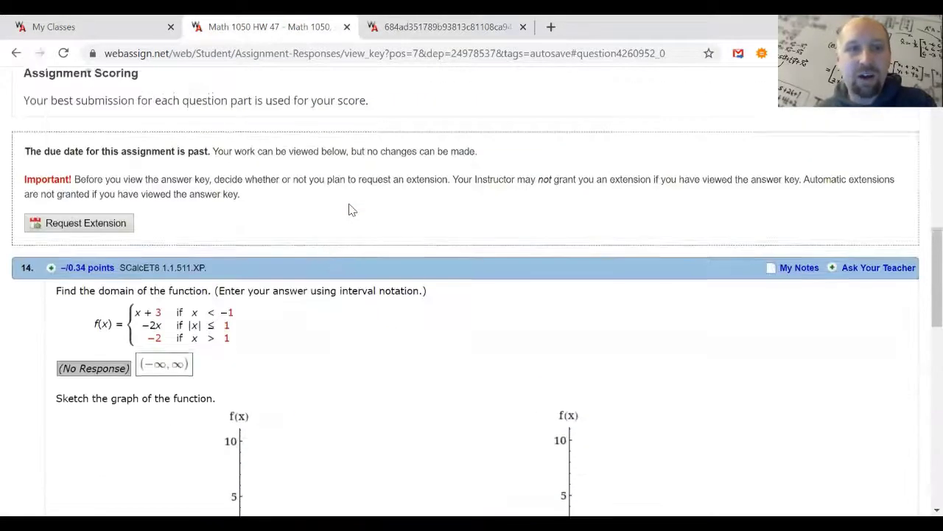
scroll(309, 272, down, 1)
scroll(307, 267, up, 1)
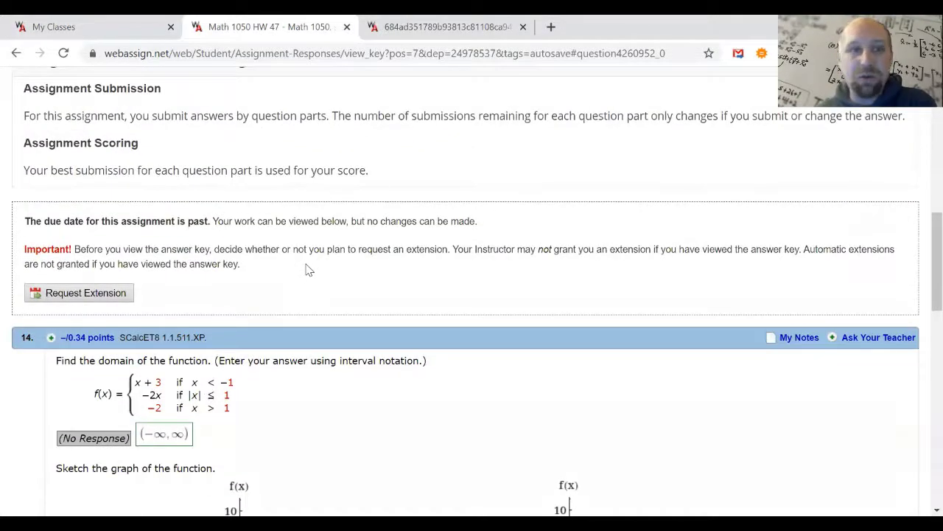
double_click(44, 249)
click(191, 249)
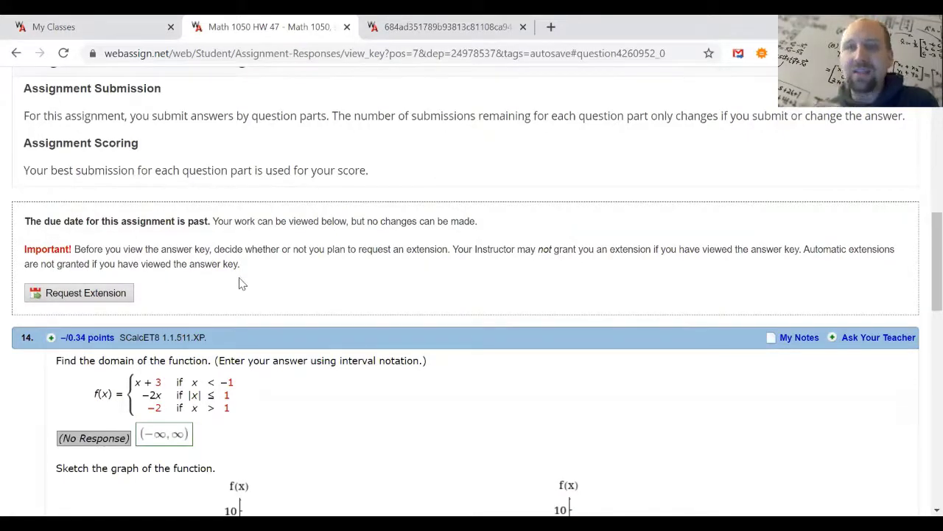
Look over question 14's four piecewise graphs and request a new practice version
scroll(241, 295, down, 6)
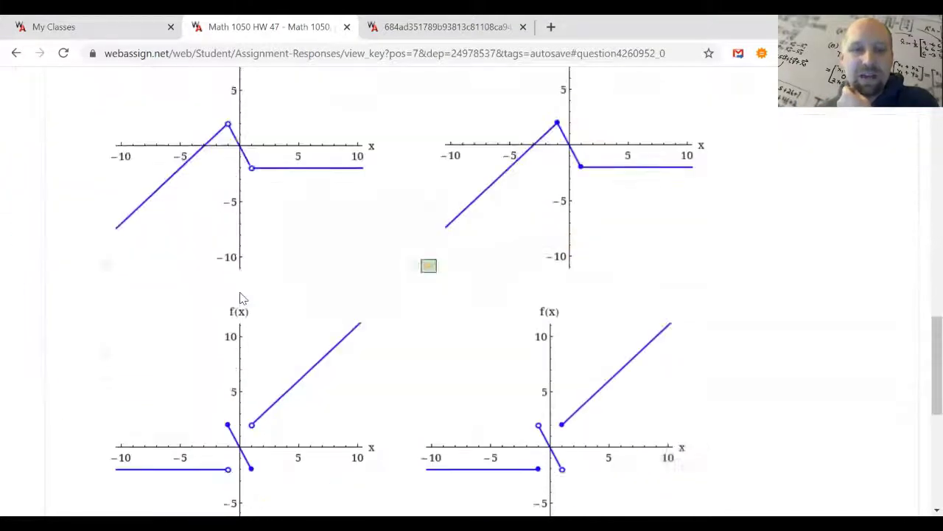
scroll(241, 298, down, 3)
scroll(242, 298, up, 1)
scroll(241, 298, down, 2)
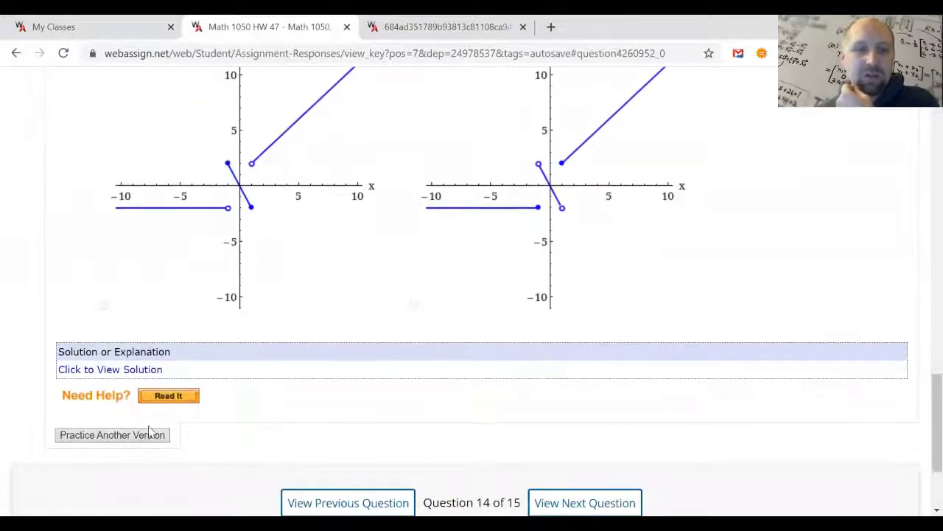
click(145, 442)
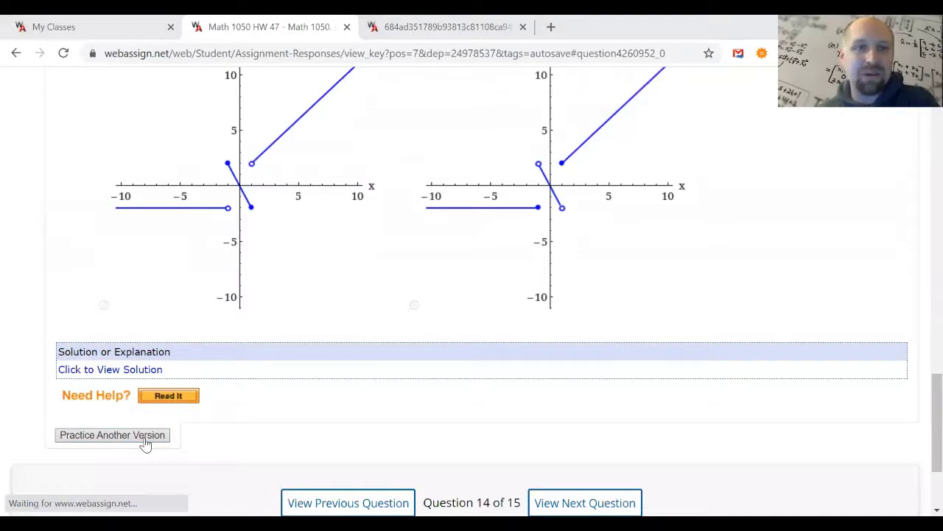